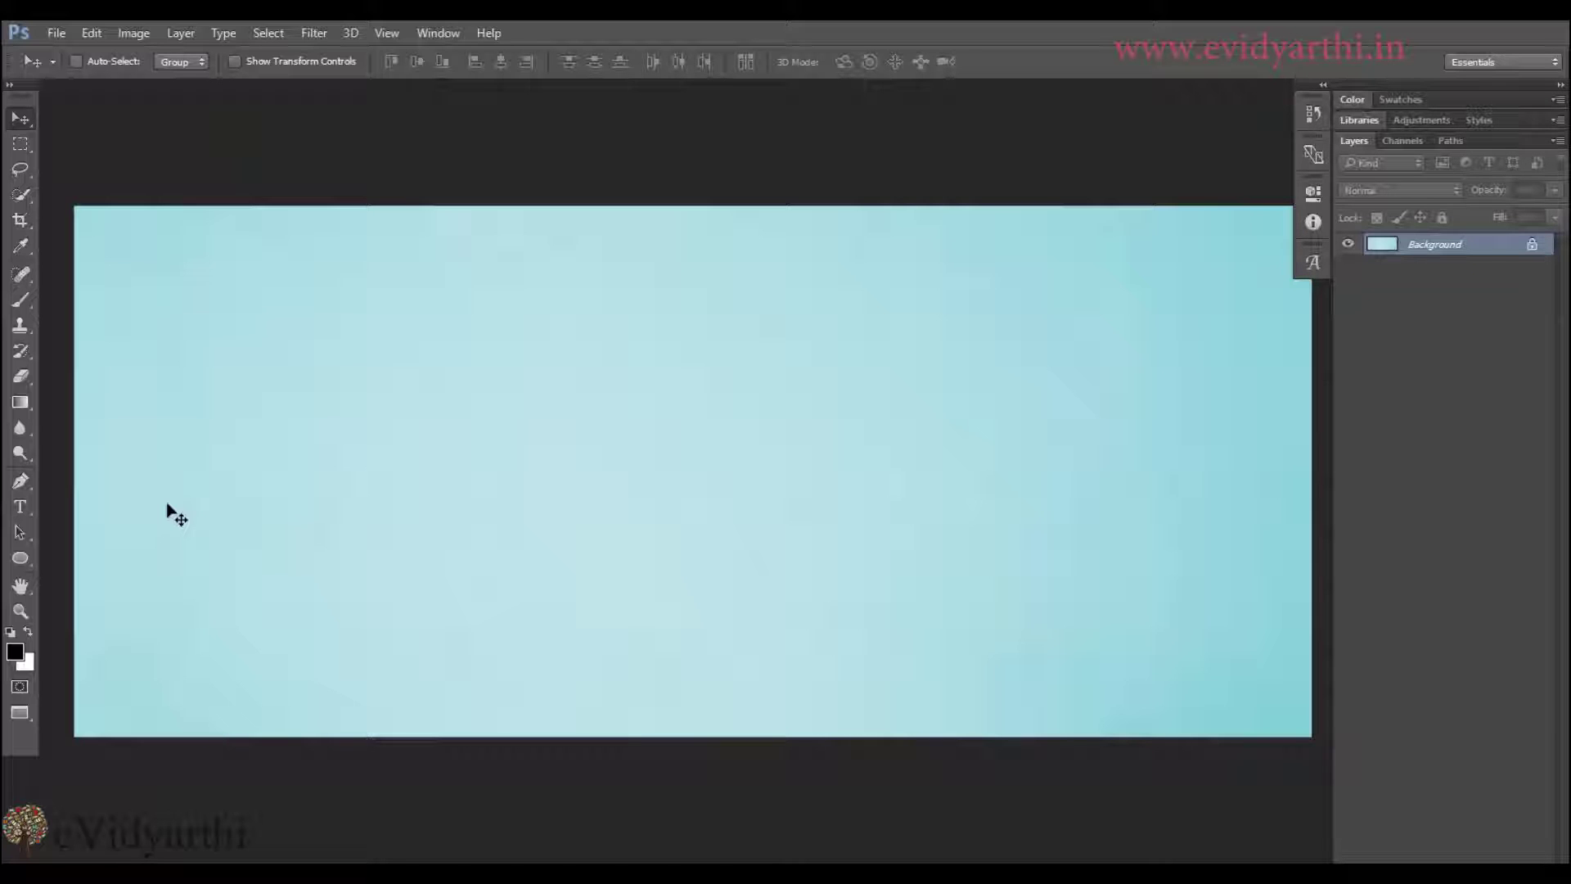
Add a PHOTOSHOP text layer, scale it to about 217 pt, and move it up-left
left_click(19, 506)
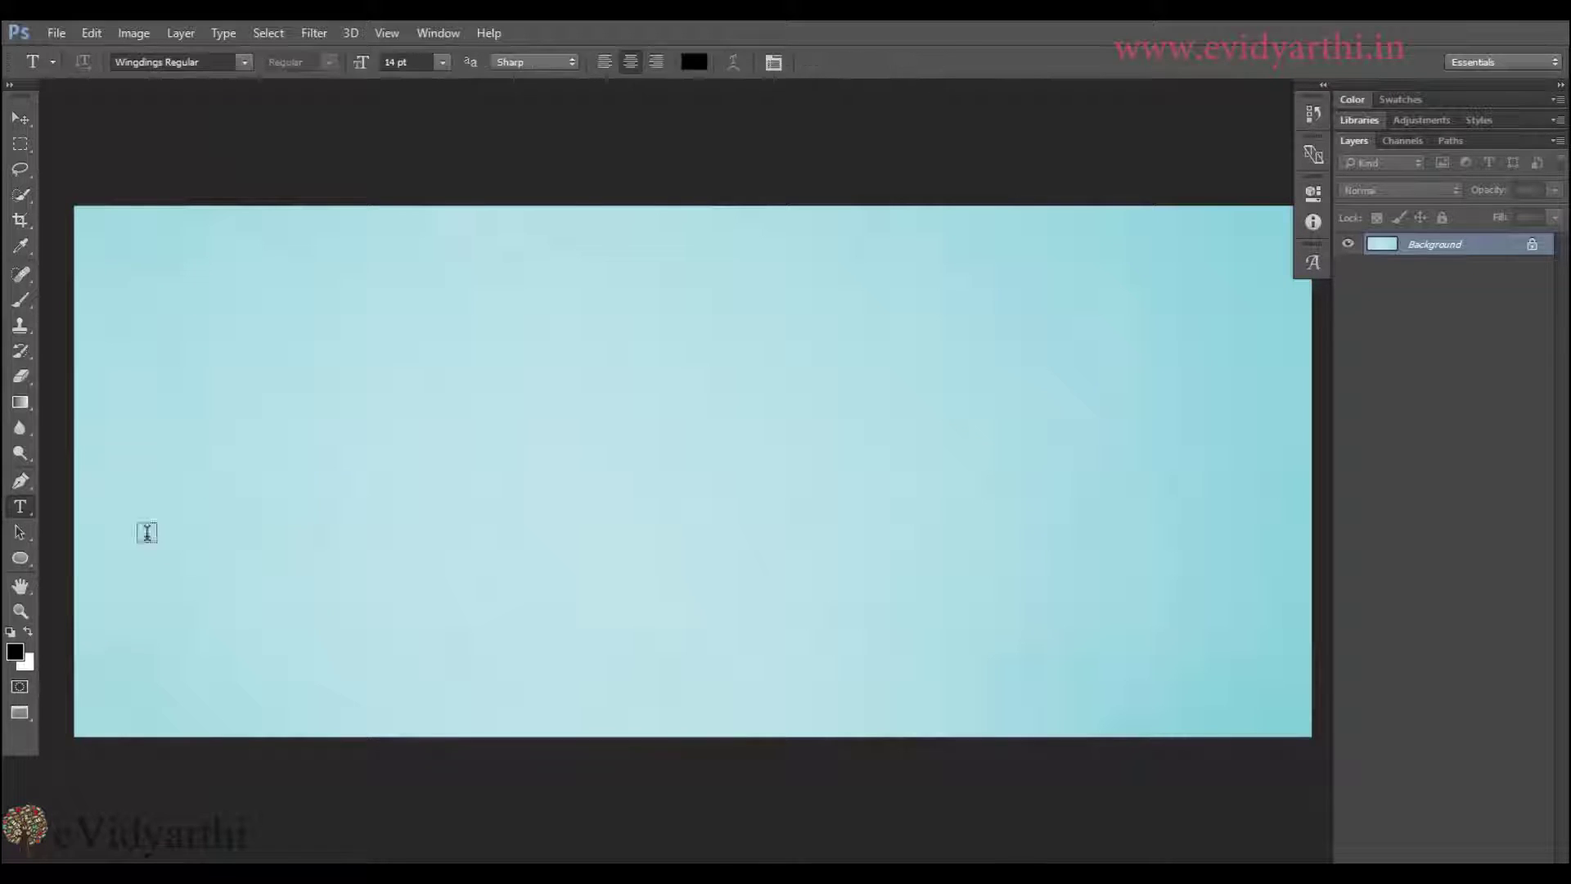
left_click(335, 450)
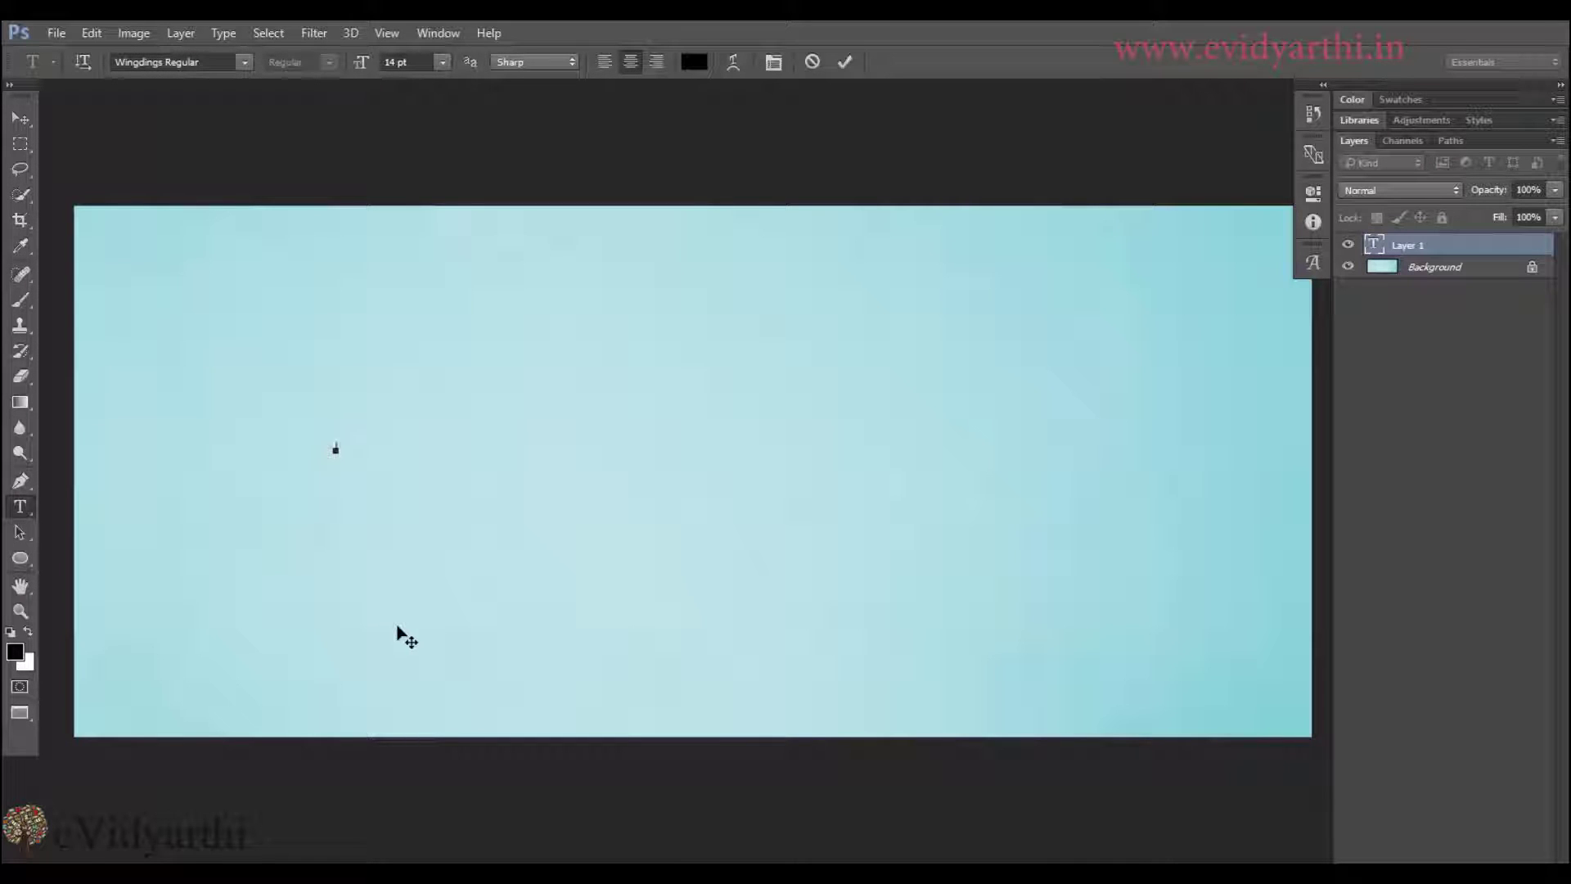
type("PHOTOSHO")
type("P")
key("ctrl")
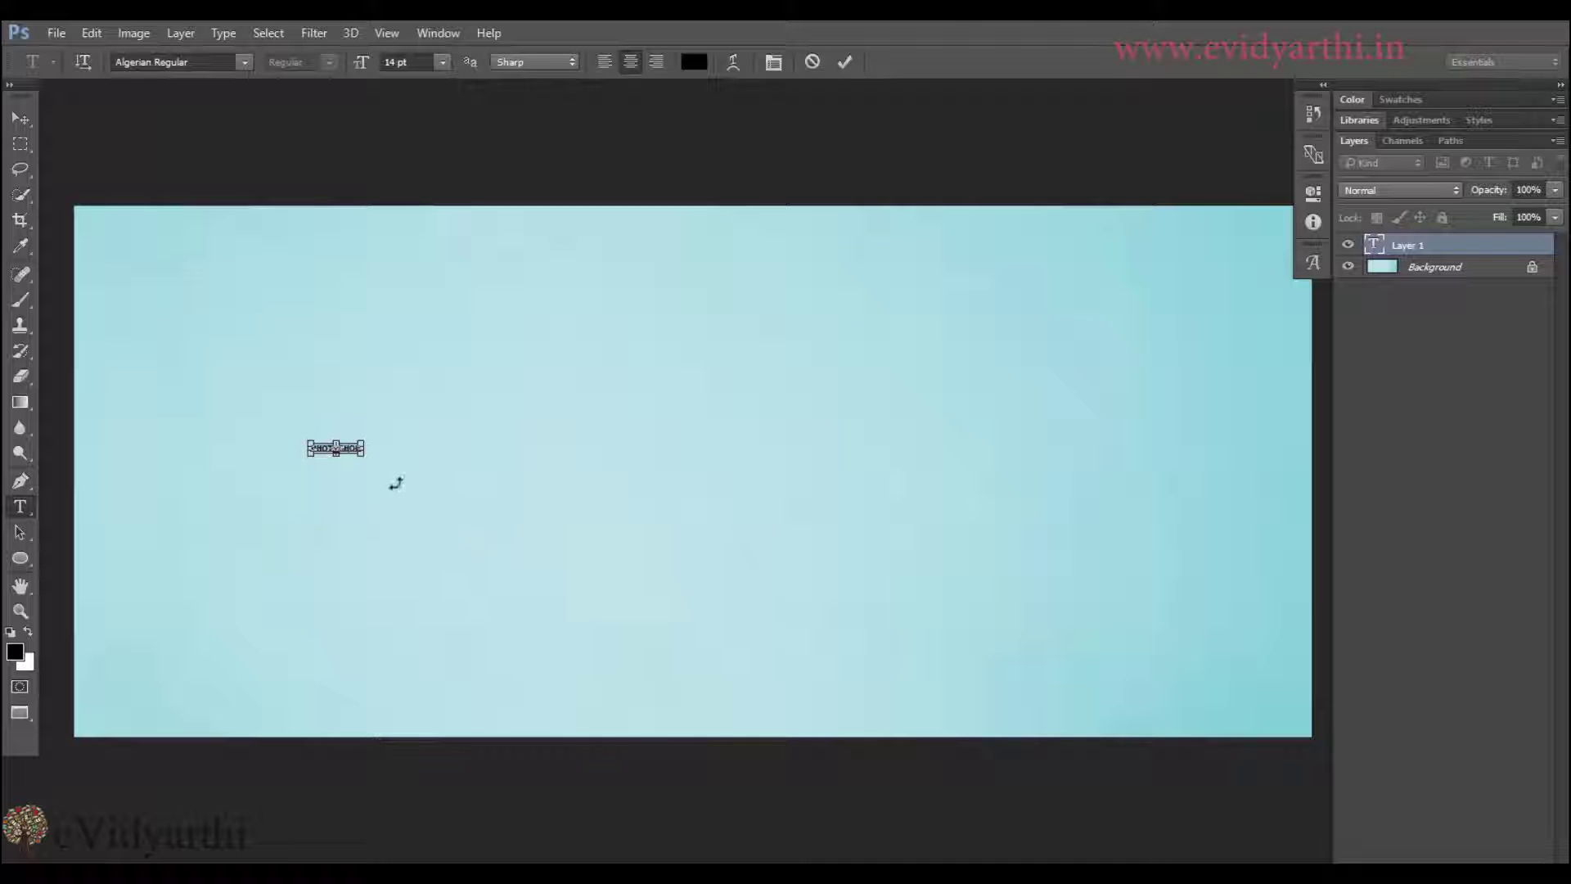
mouse_move(365, 452)
left_mouse_down()
mouse_move(676, 672)
mouse_move(1018, 725)
left_mouse_up()
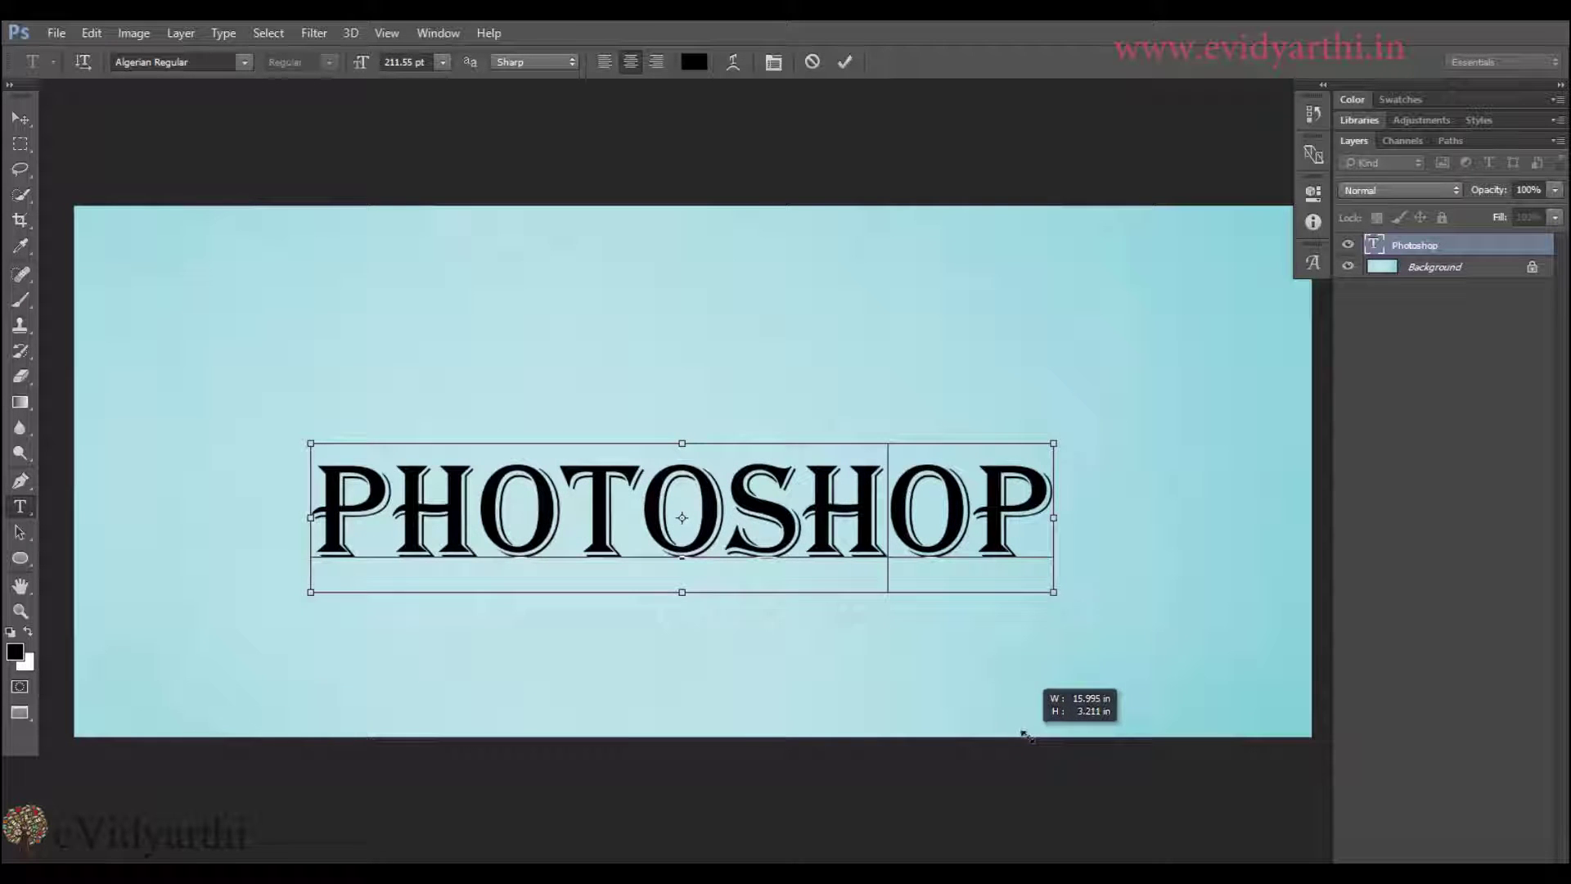
left_click_drag(1017, 724, 1044, 752)
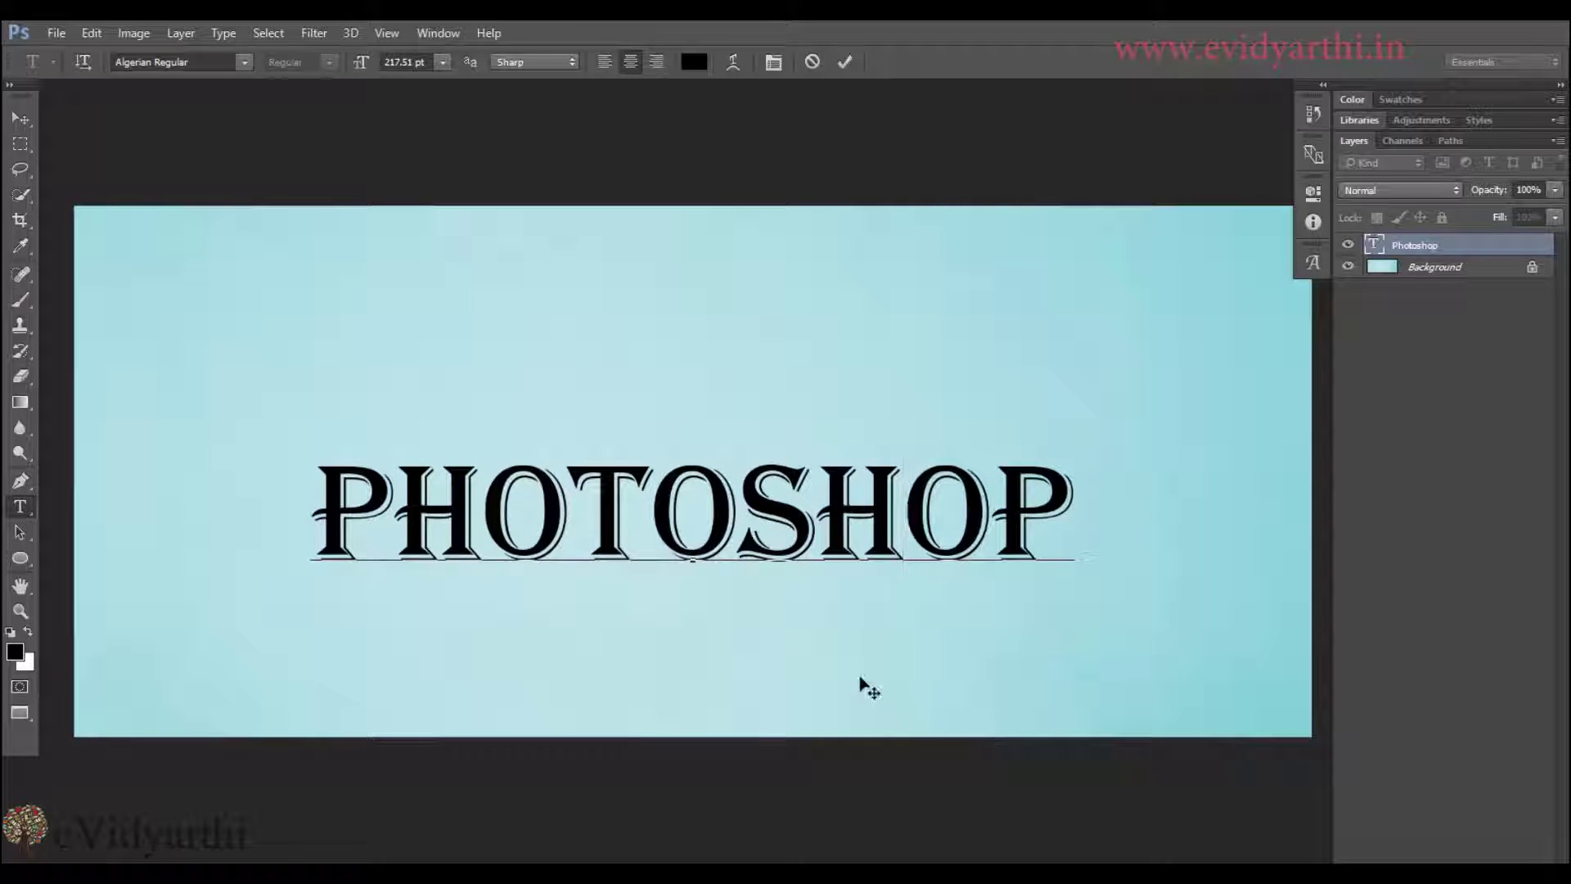
mouse_move(764, 674)
left_mouse_down()
mouse_move(694, 601)
mouse_move(753, 642)
mouse_move(729, 631)
left_mouse_up()
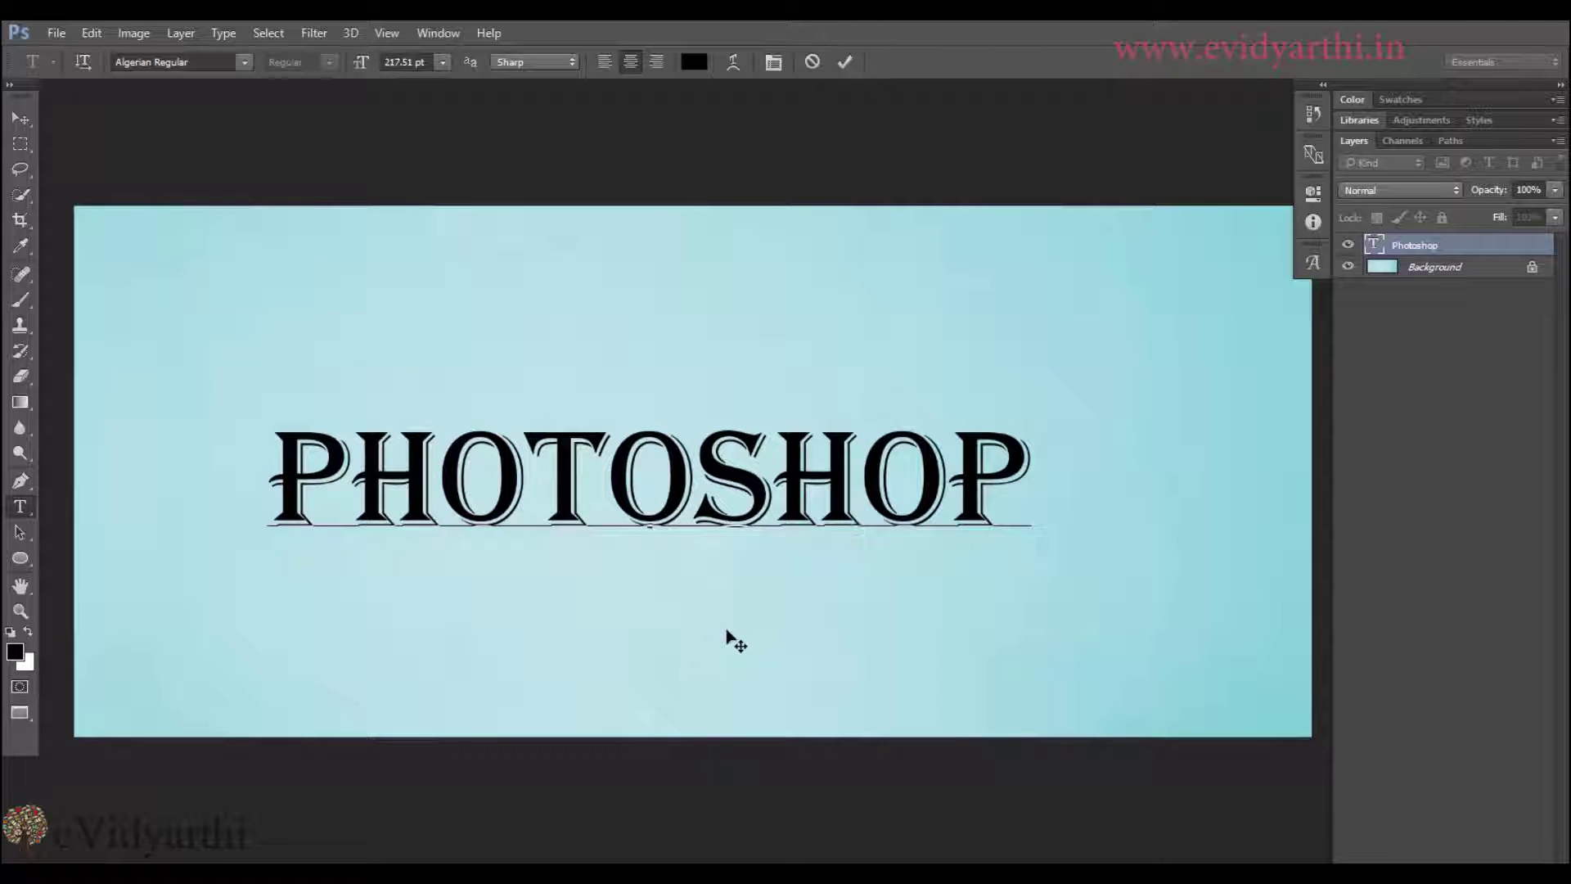
Filter the PHOTOSHOP text's font list to Typekit-synced fonts and choose Alegreya Regular
left_click(1029, 488)
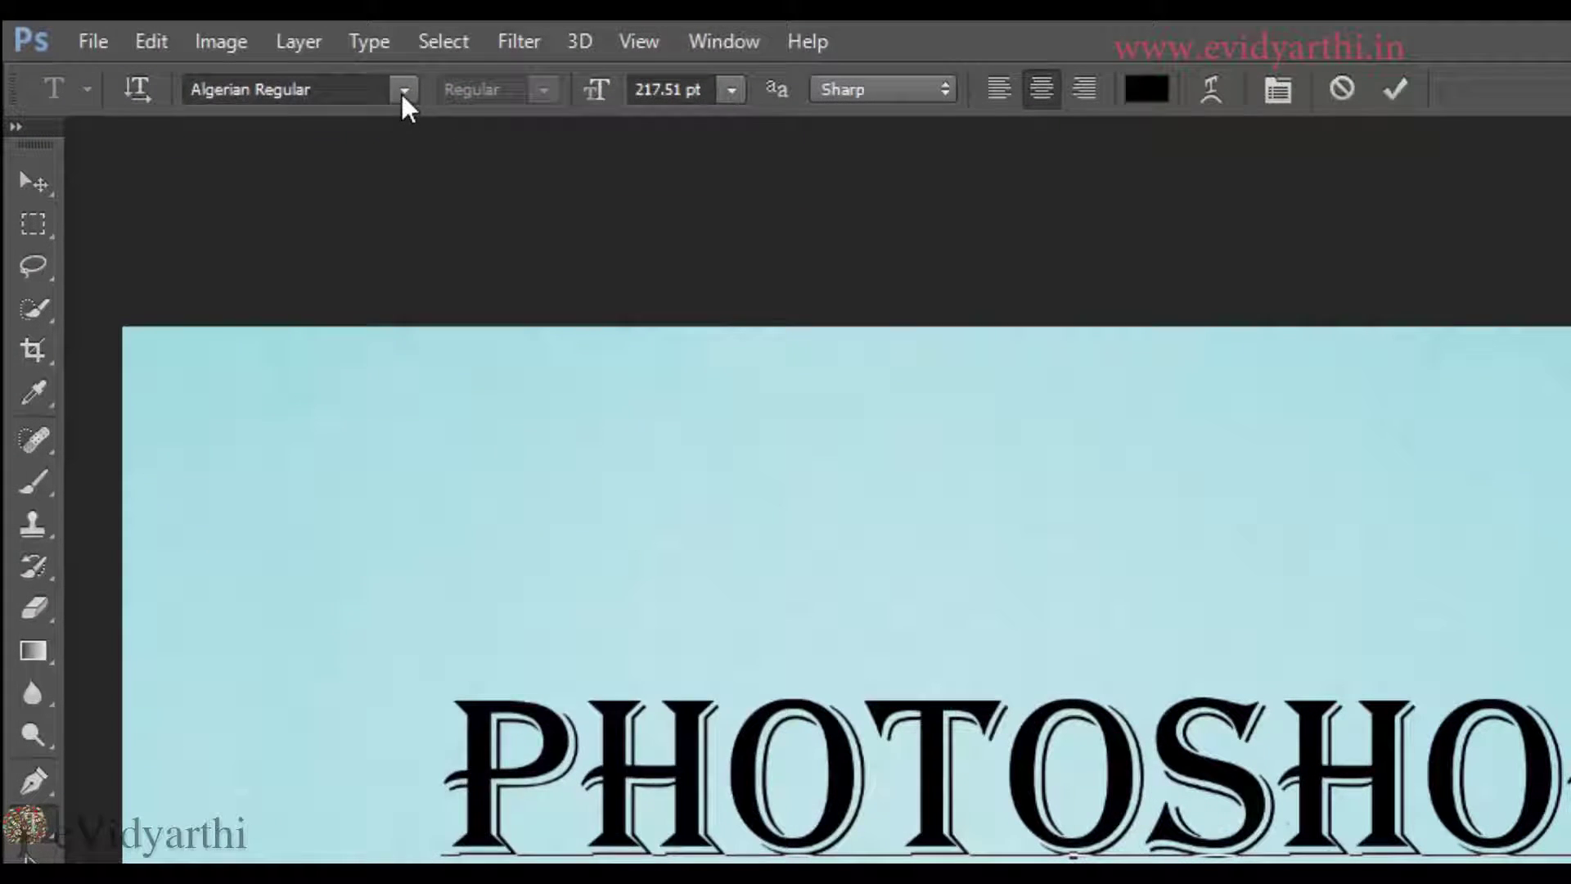
left_click(403, 95)
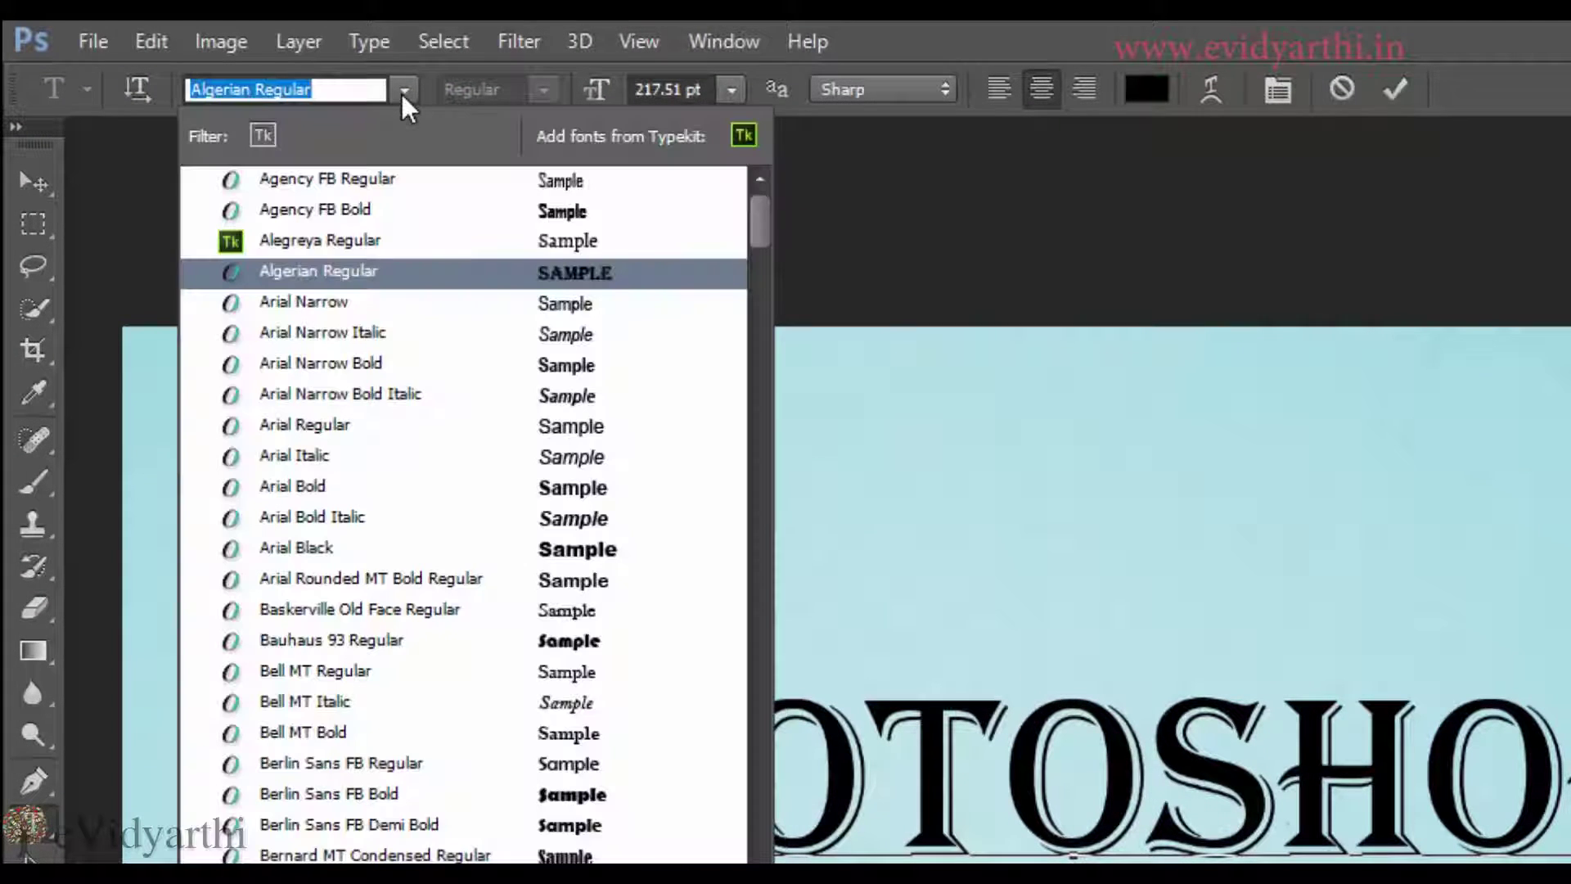
left_click(275, 135)
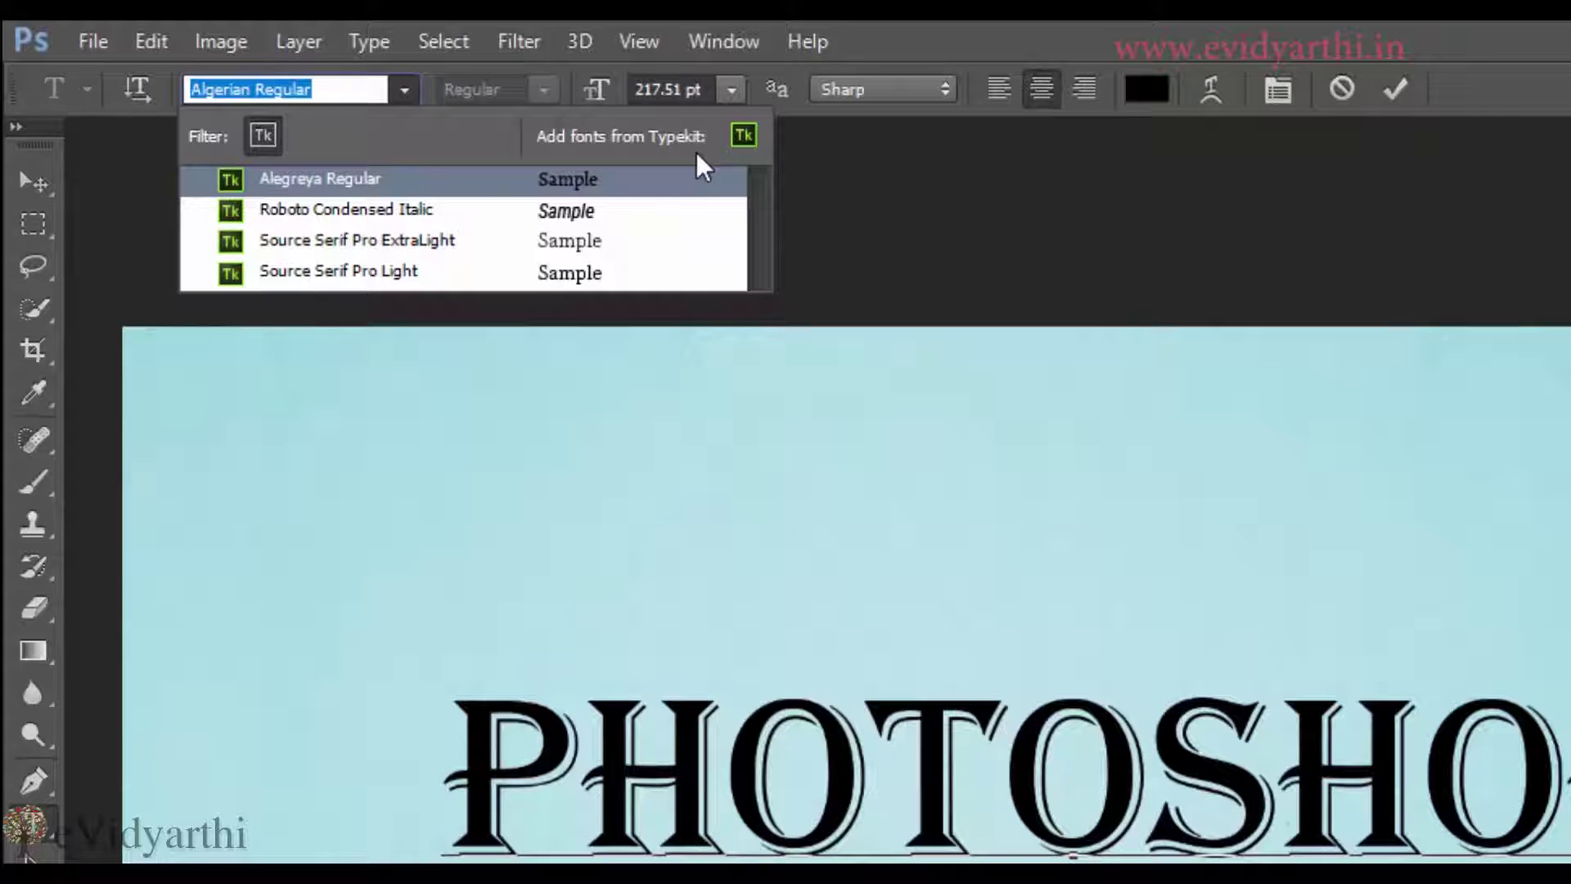
left_click(430, 180)
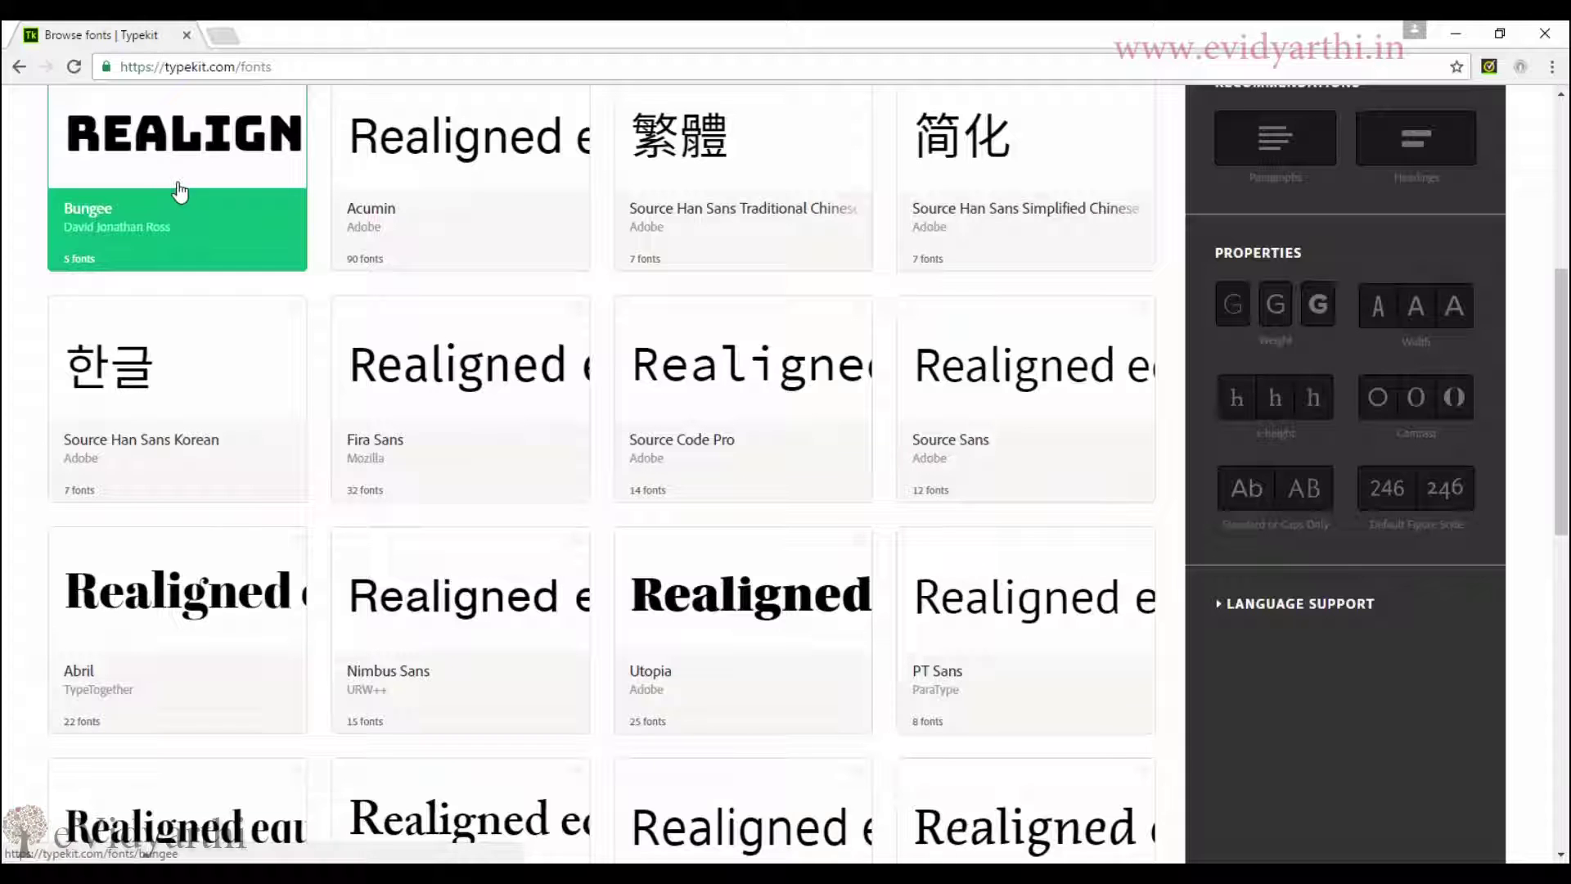
Show the Bungee family page on Typekit with its style previews enlarged
left_click(177, 190)
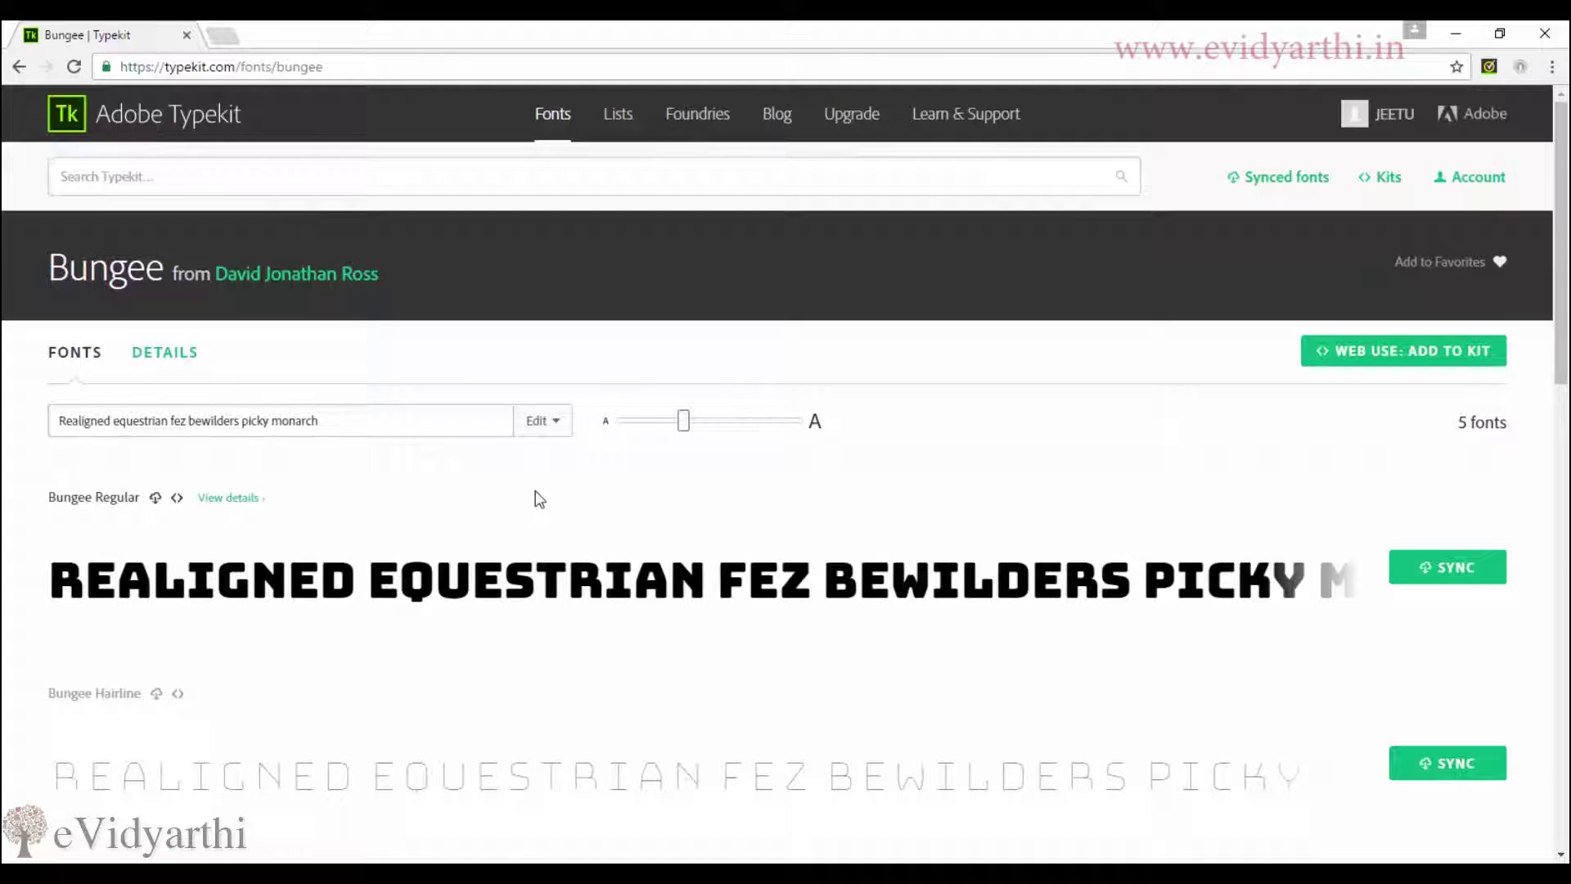
scroll(521, 492, "down", 2)
scroll(522, 492, "down", 2)
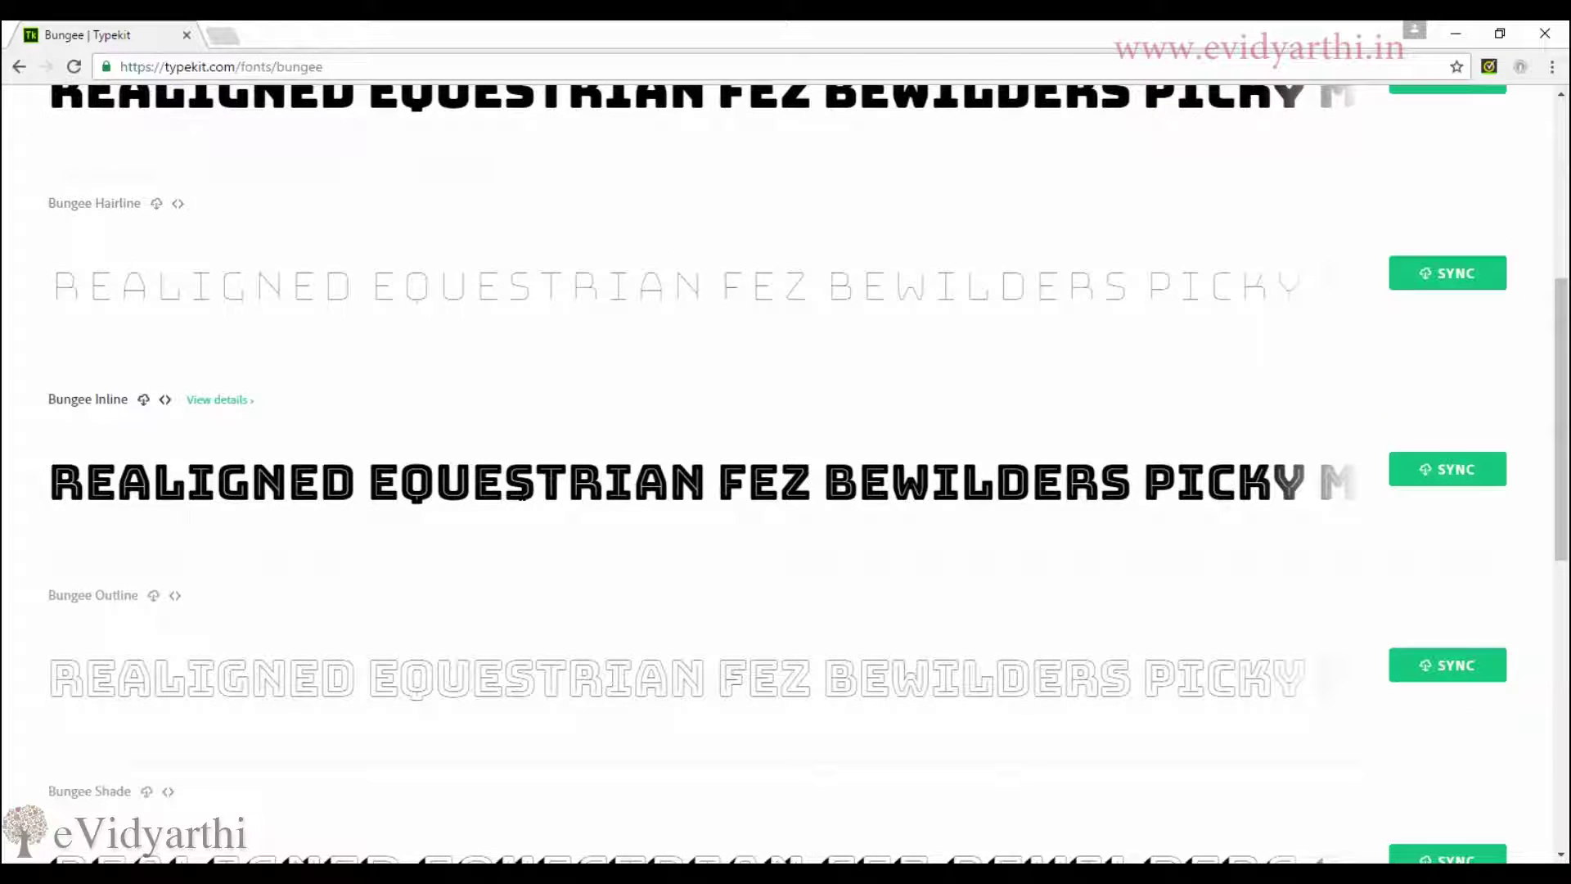
scroll(522, 493, "down", 1)
scroll(521, 492, "down", 2)
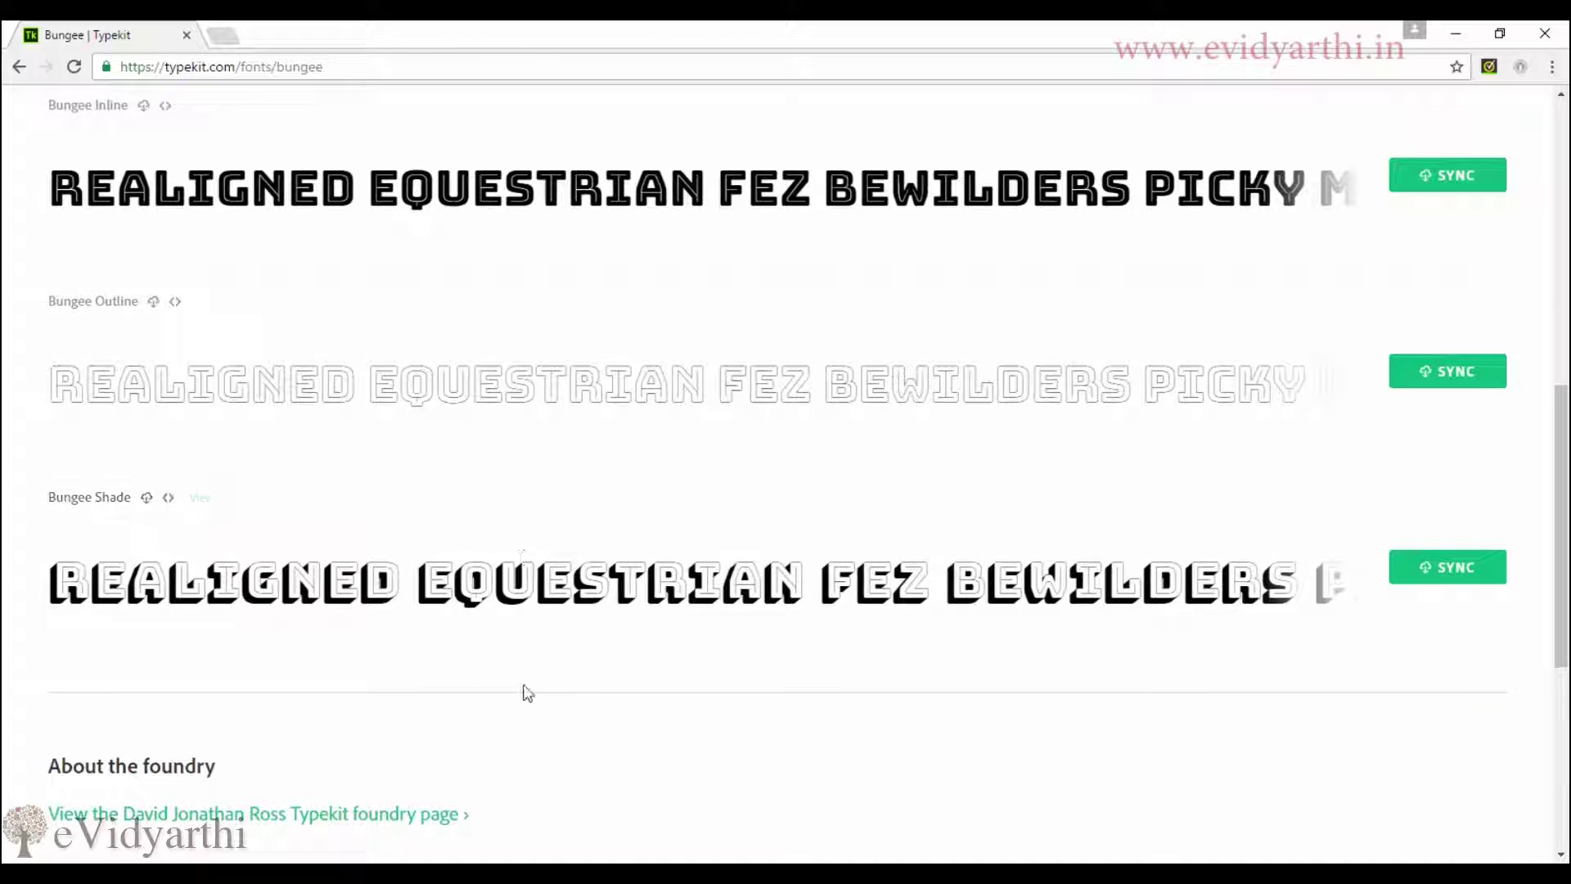
scroll(521, 694, "up", 4)
scroll(533, 624, "up", 2)
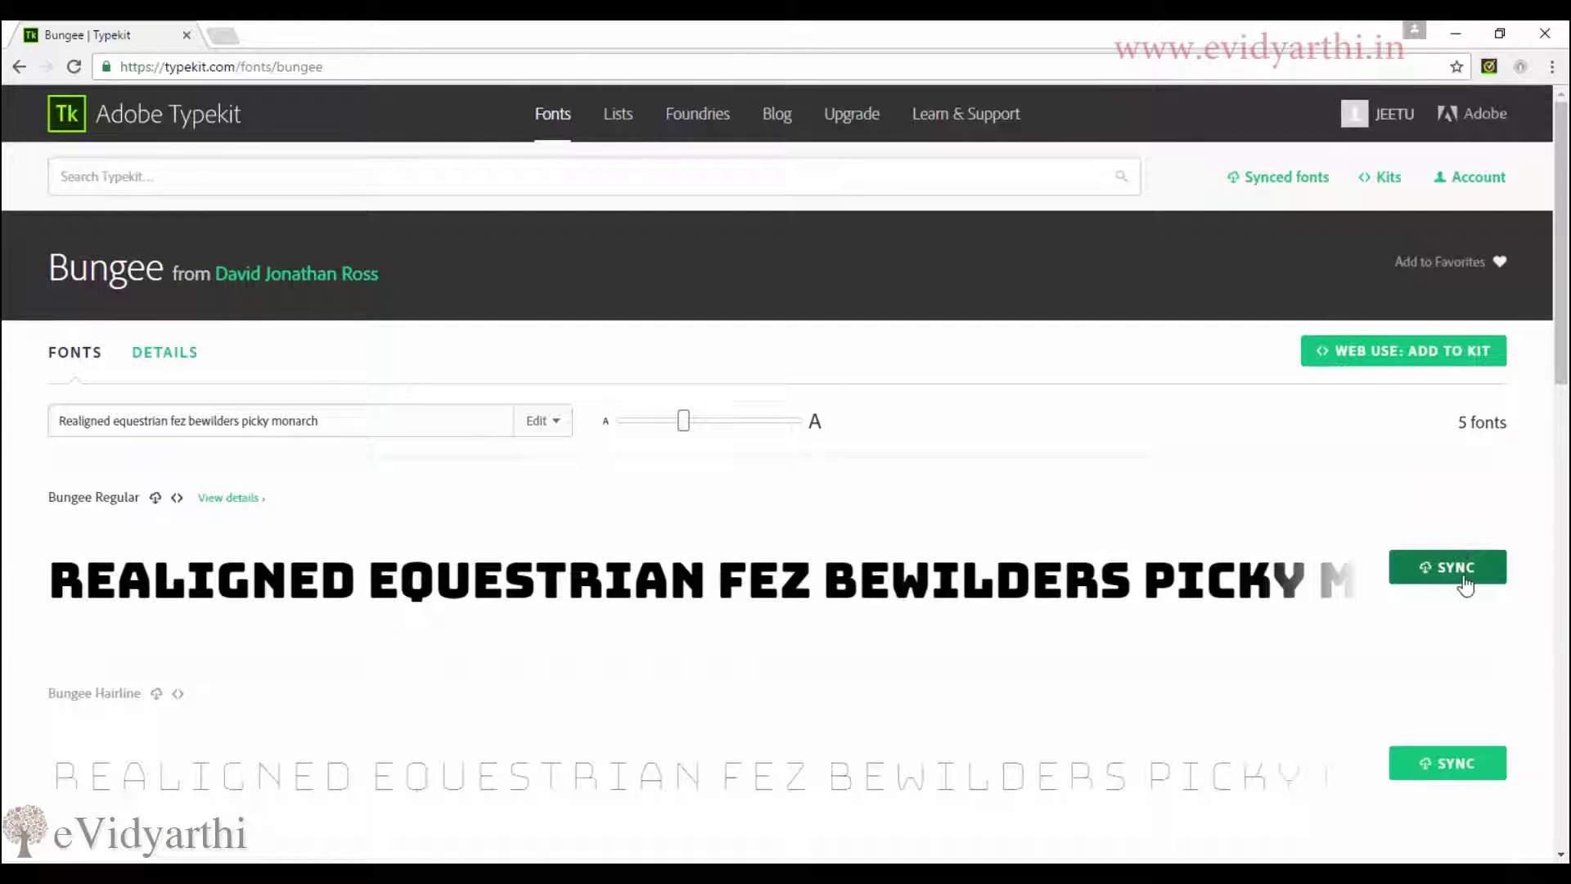
mouse_move(786, 579)
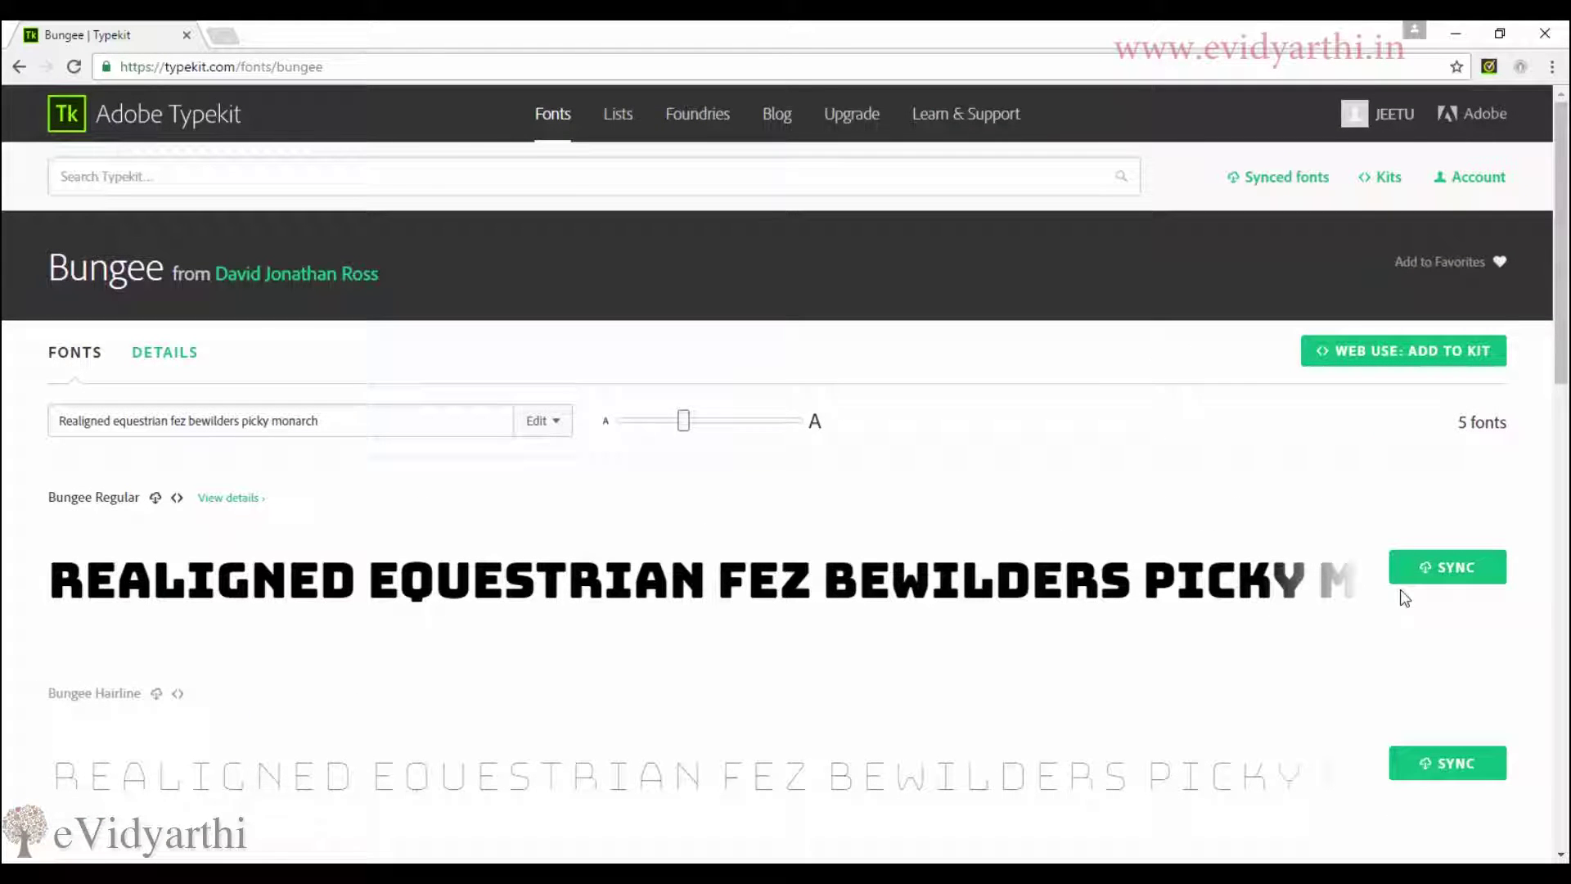
scroll(1405, 596, "down", 2)
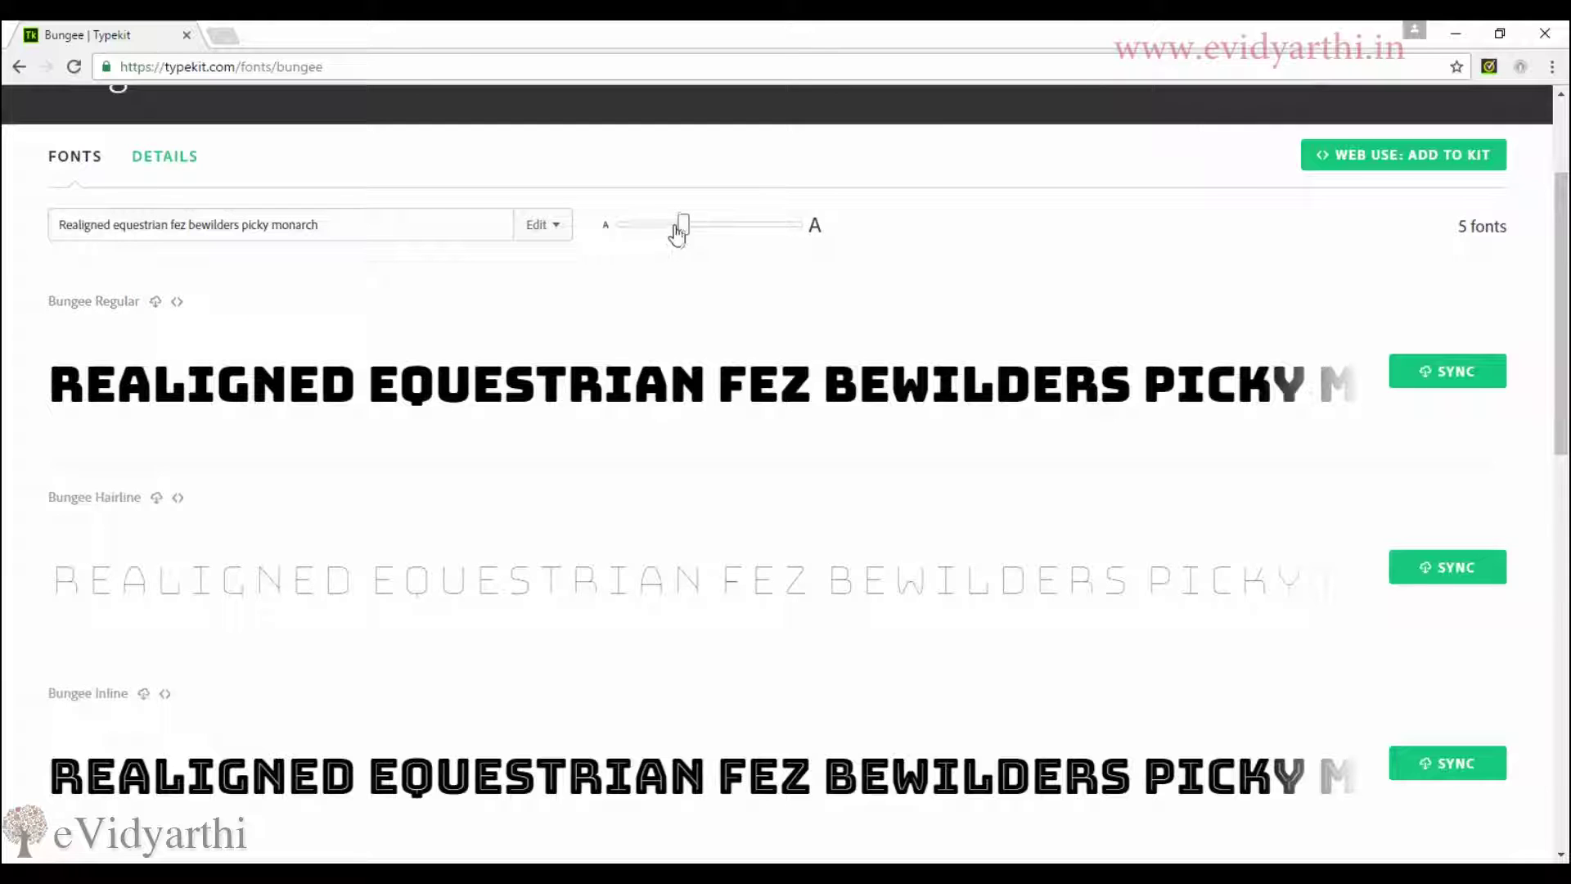
mouse_move(679, 233)
left_mouse_down()
mouse_move(748, 230)
mouse_move(650, 226)
mouse_move(681, 225)
left_mouse_up()
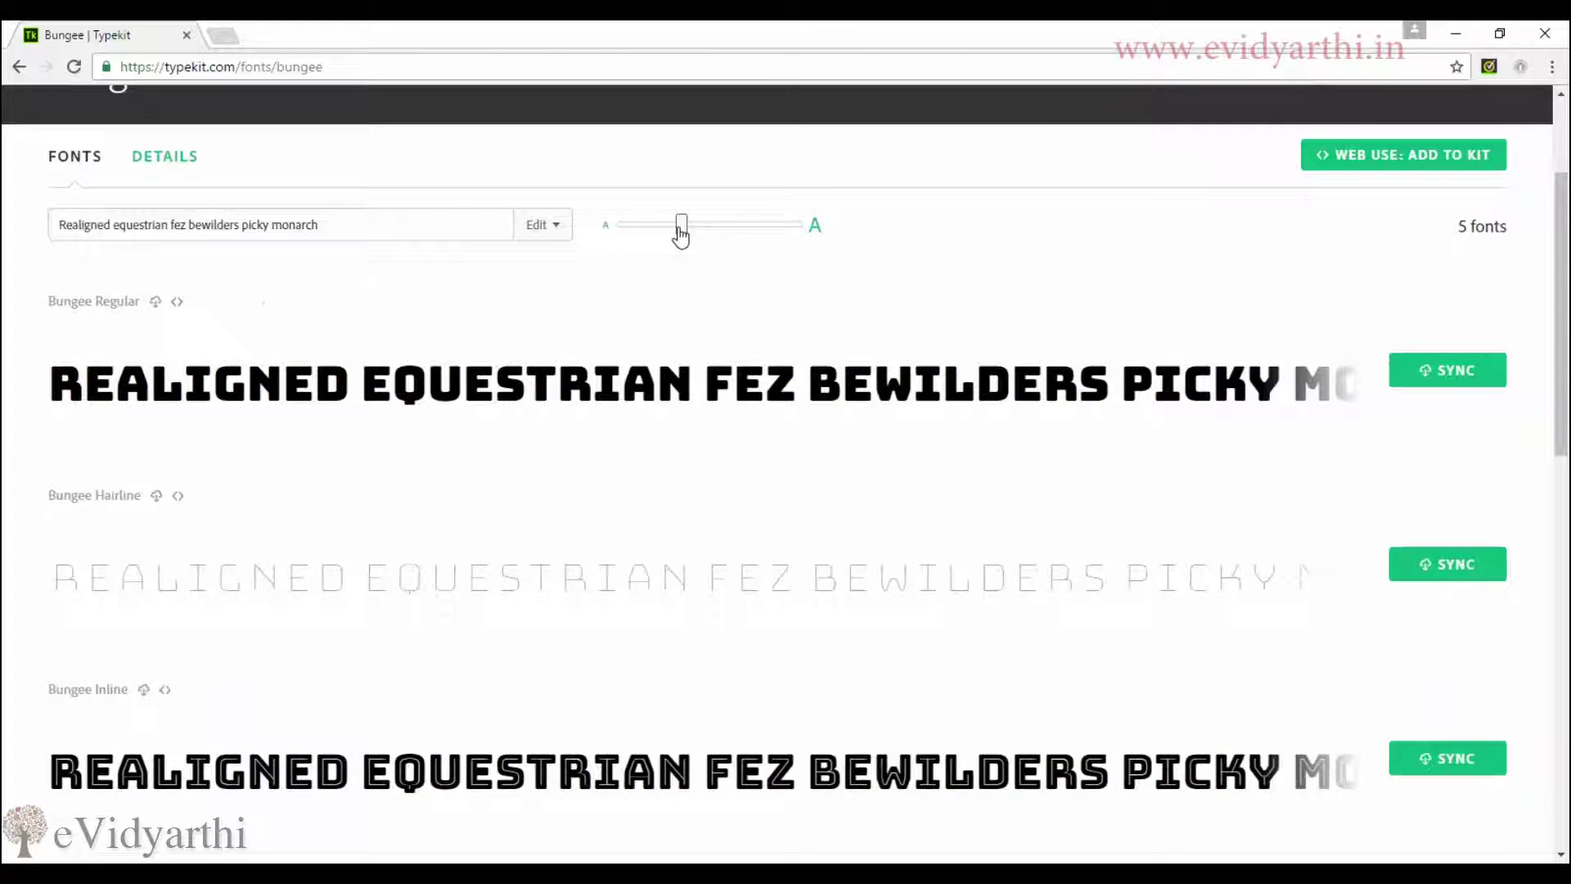
scroll(691, 491, "down", 3)
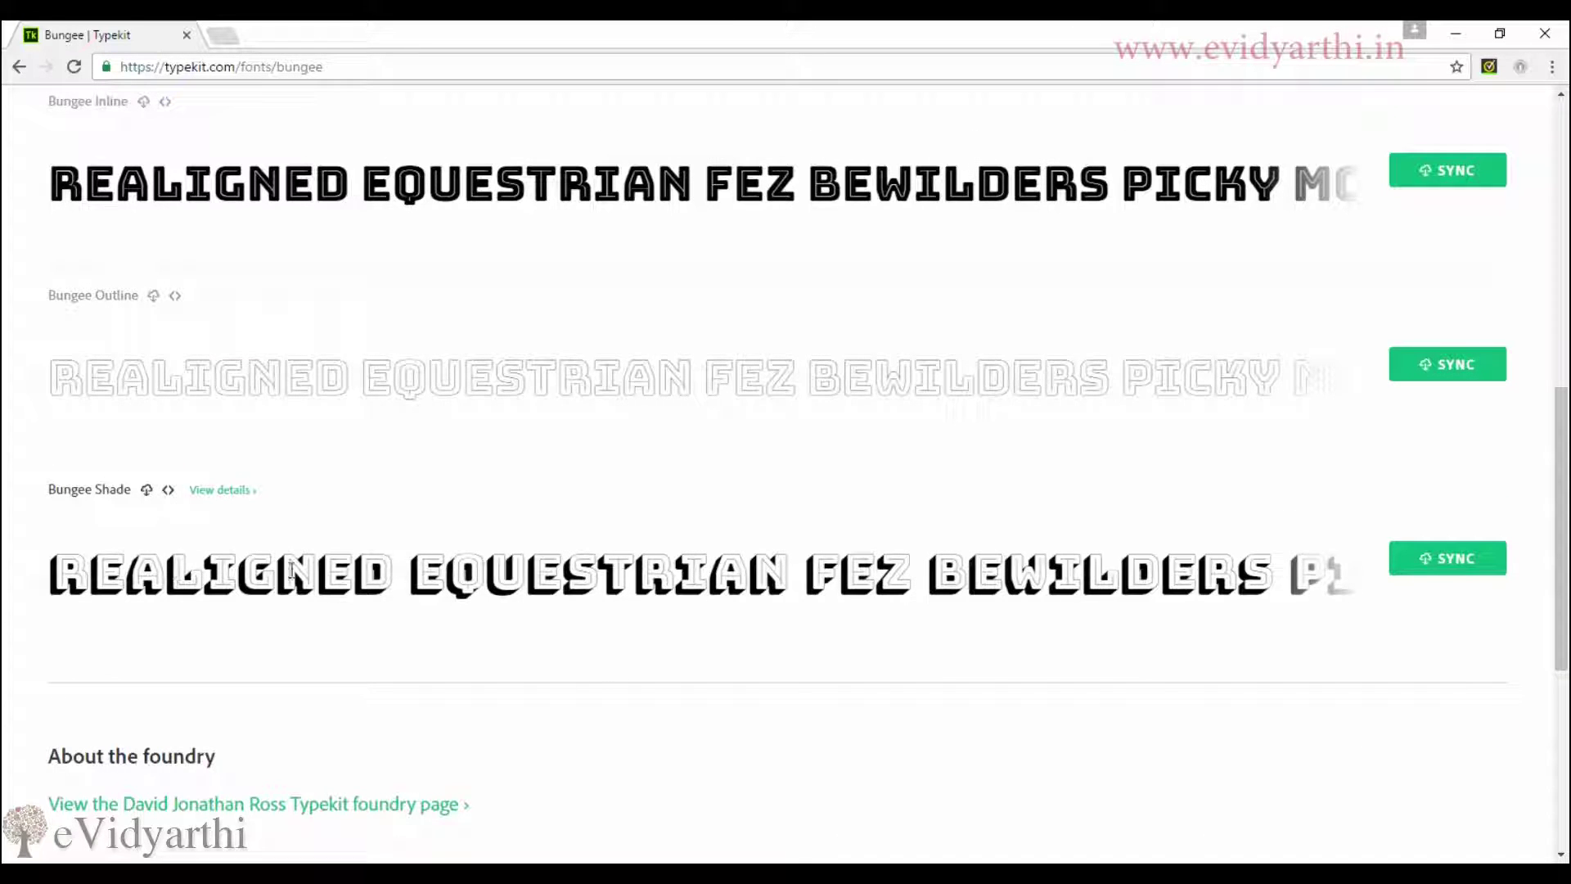
Sync the Bungee Shade style to the desktop from its Typekit page
left_click(1438, 567)
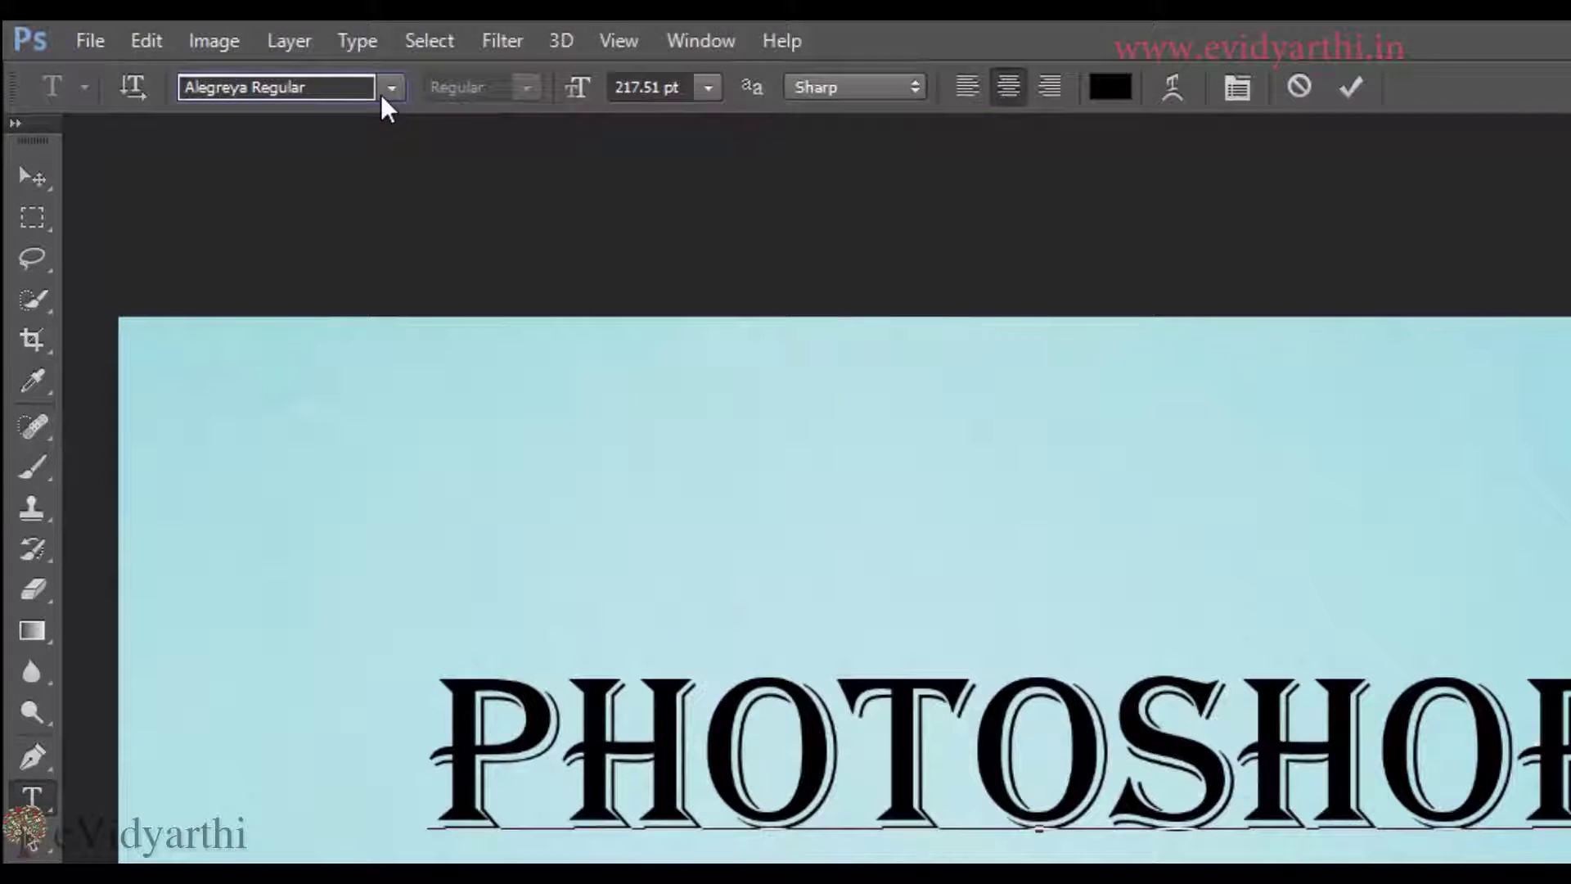
Refresh the Typekit-filtered font list and apply Bungee Shade to the PHOTOSHOP text
left_click(350, 82)
left_click(263, 129)
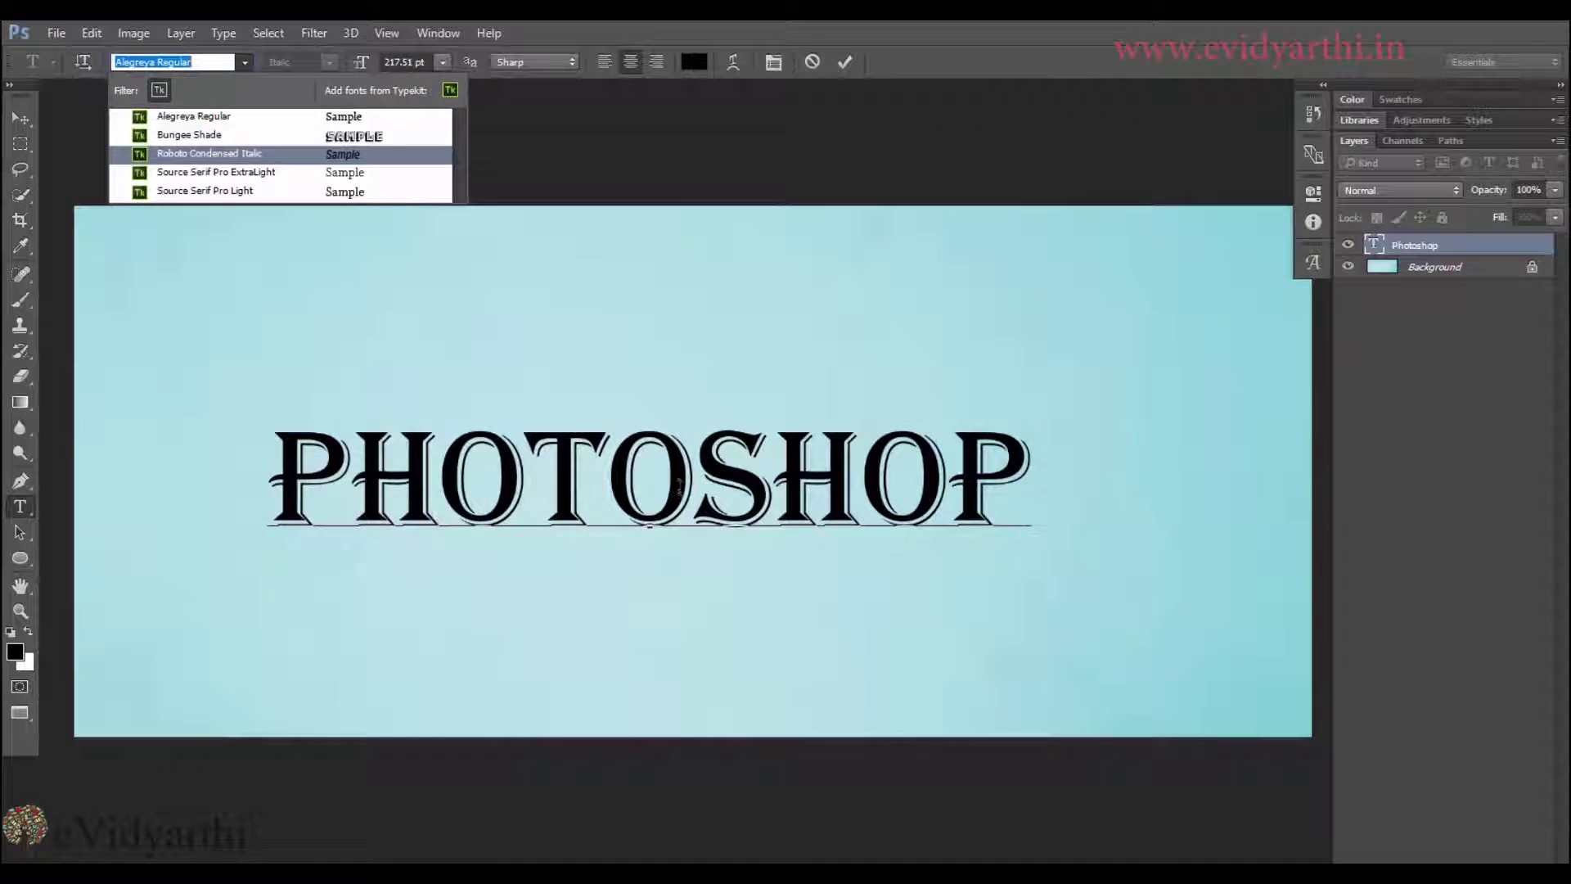
key("Escape")
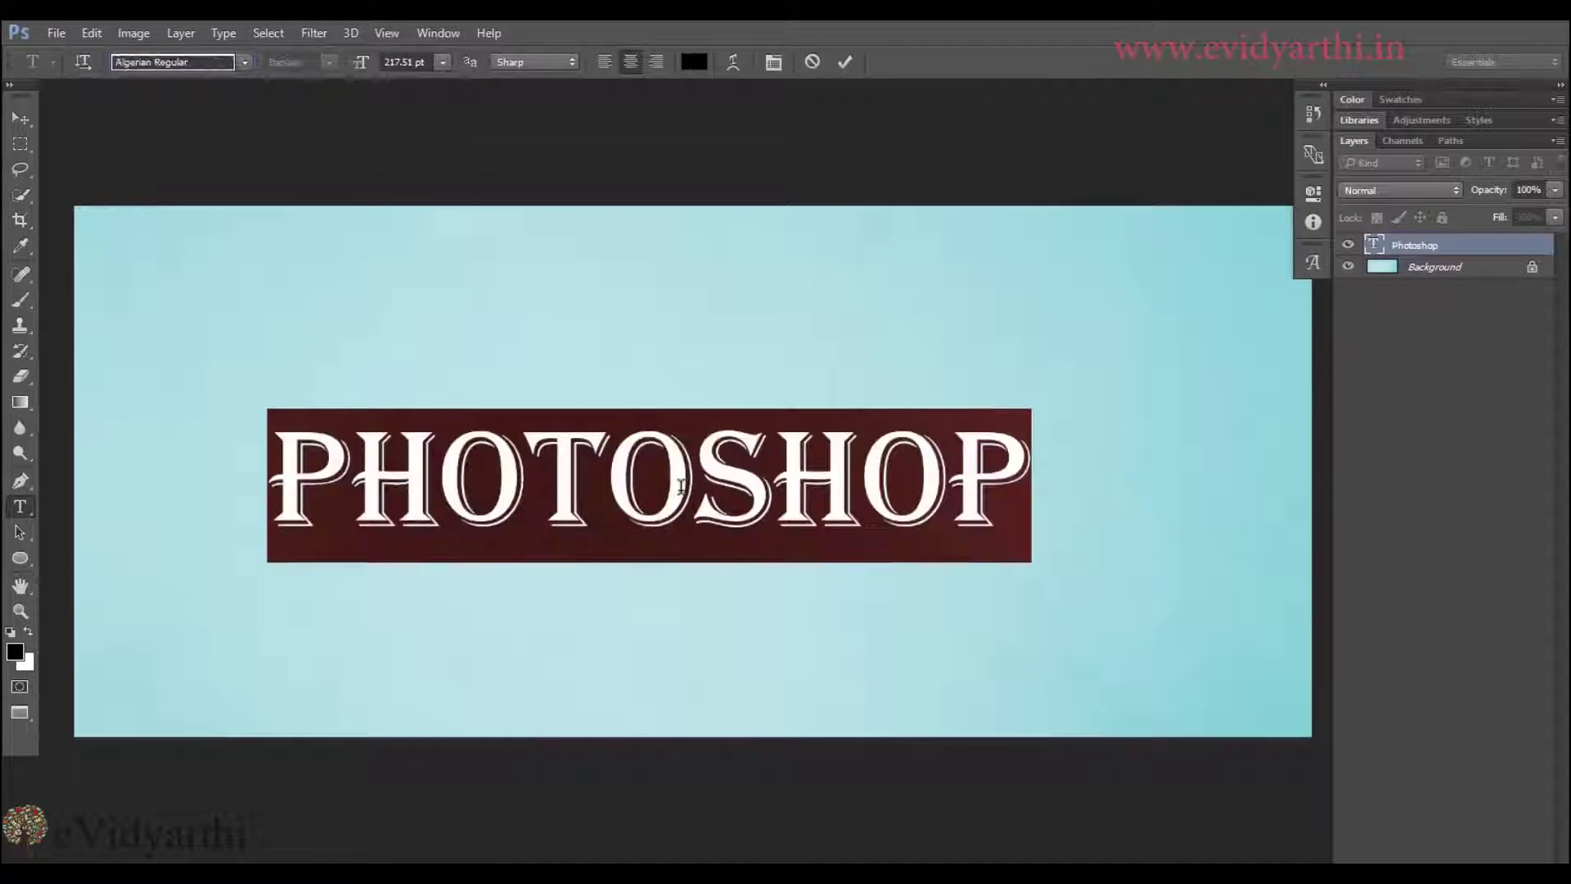
left_click(246, 62)
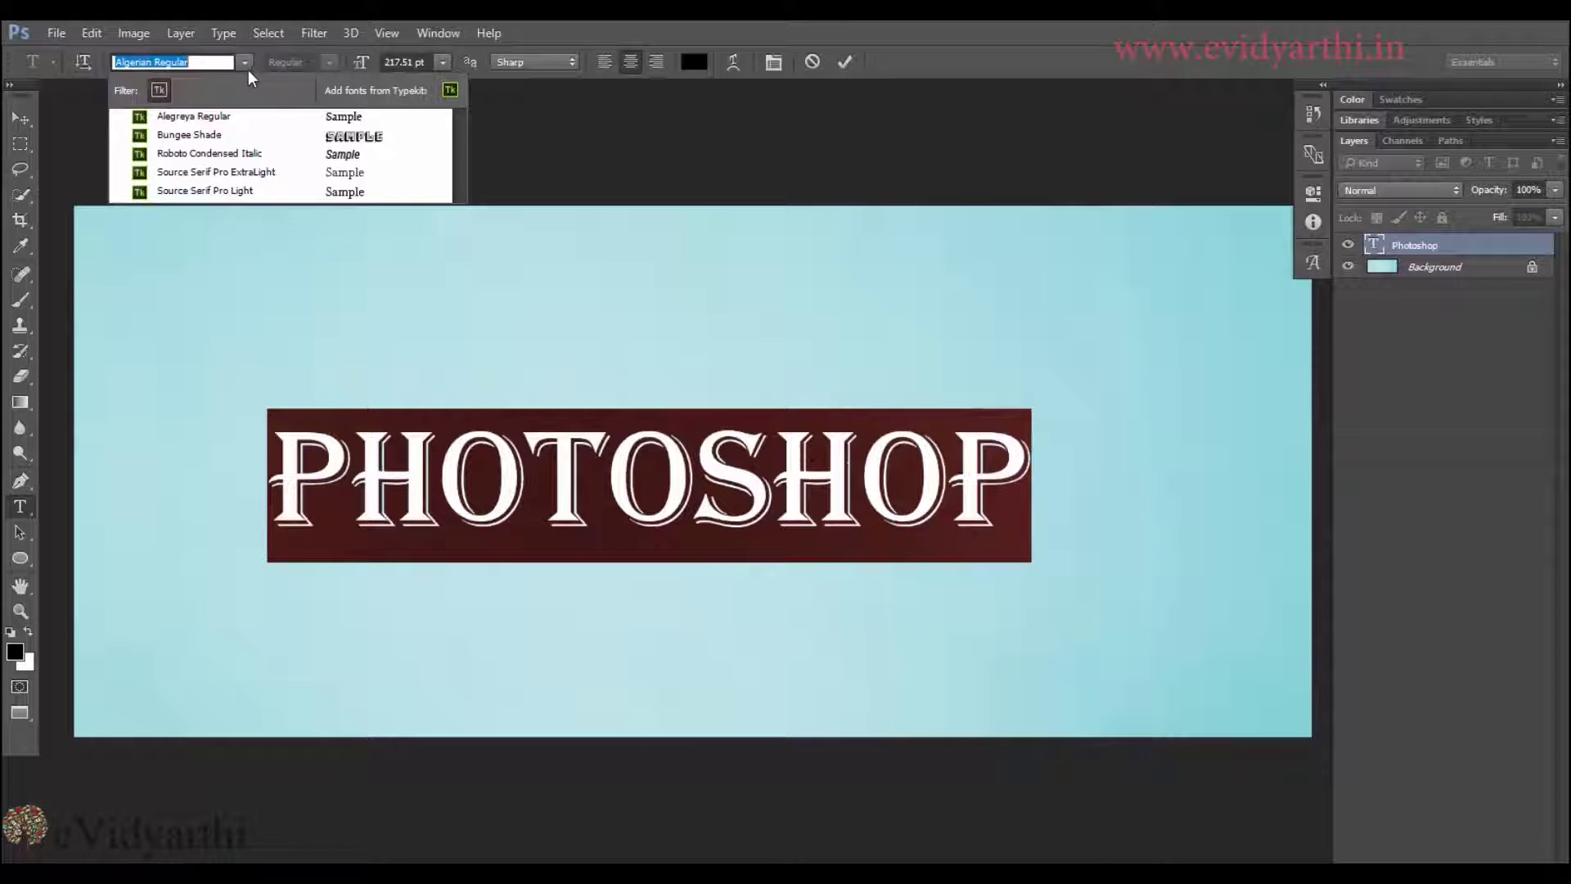
left_click(236, 137)
Commit the Bungee Shade text and nudge PHOTOSHOP slightly right and up
key("ctrl+Return")
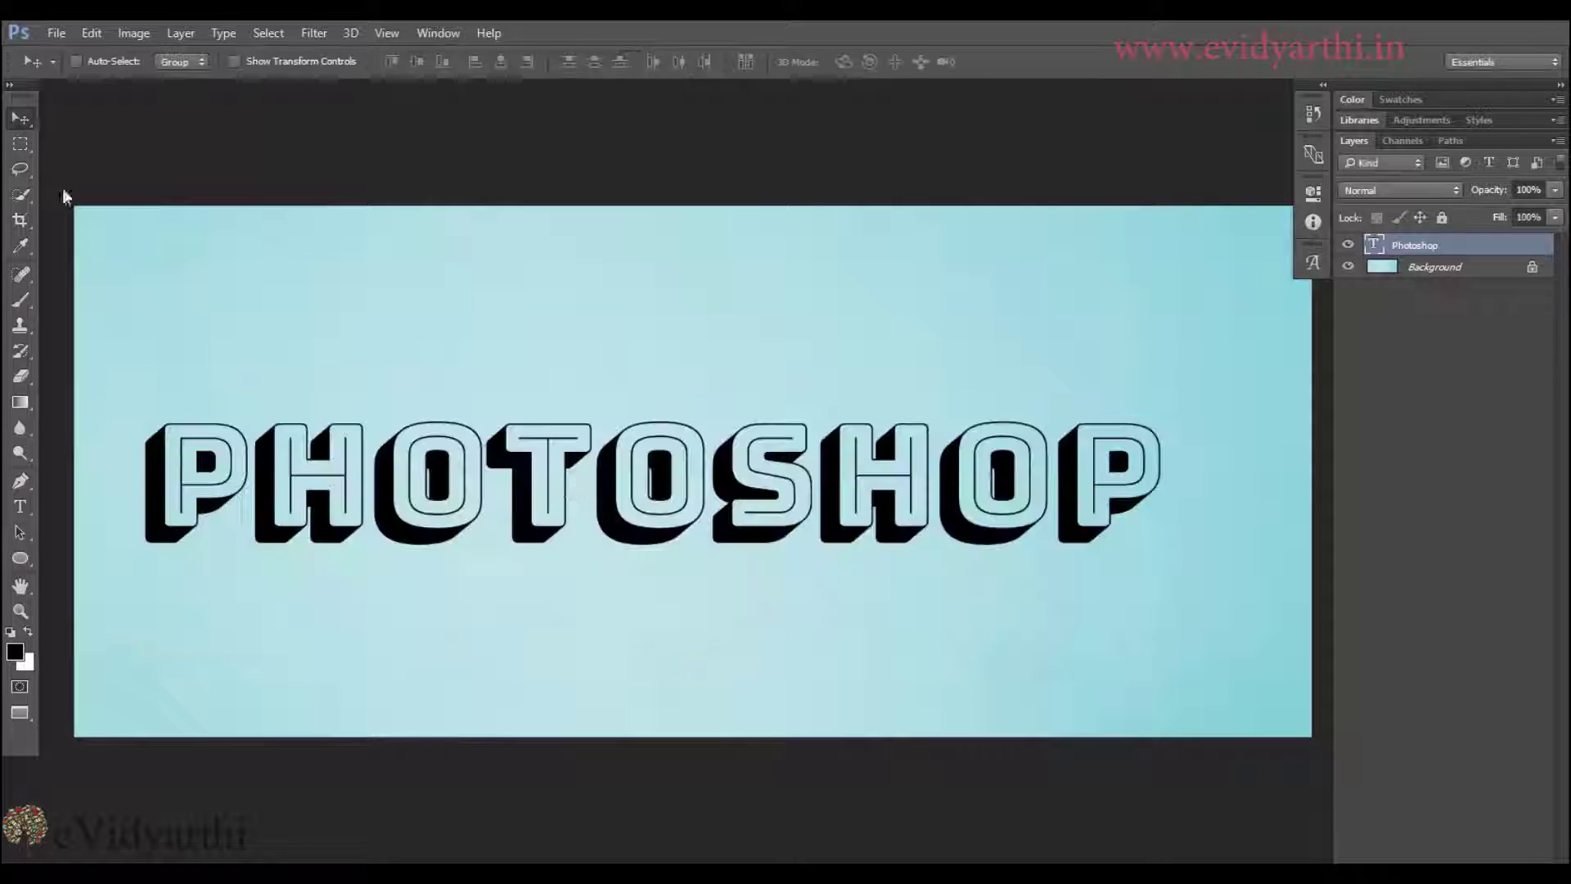
left_click_drag(614, 502, 638, 492)
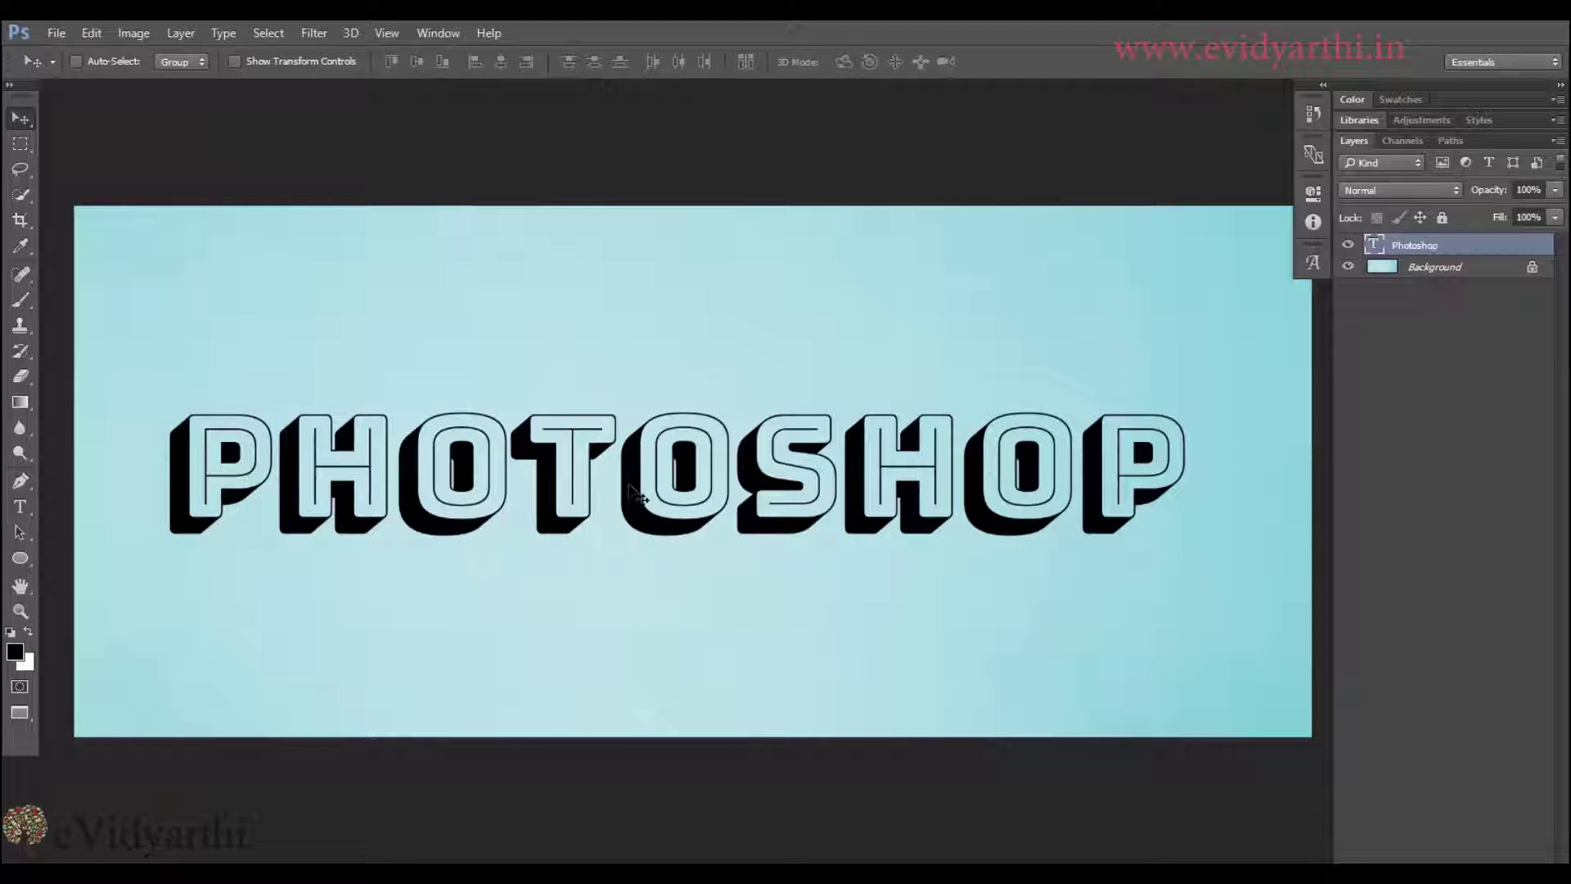